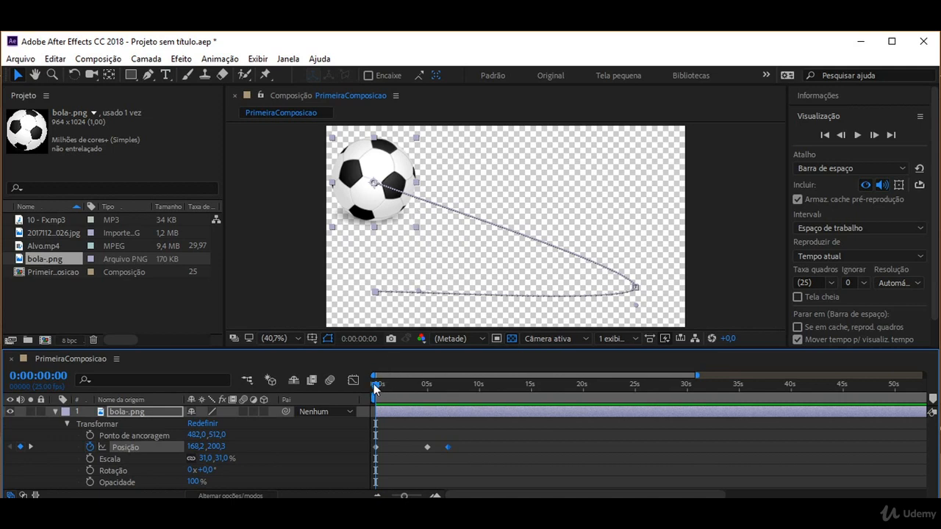
- Start keyframing the ball's scale at 0 s and set the scale to 14% at 5 s
{"action": "left_click_drag", "start_coordinate": [375, 388], "coordinate": [374, 388]}
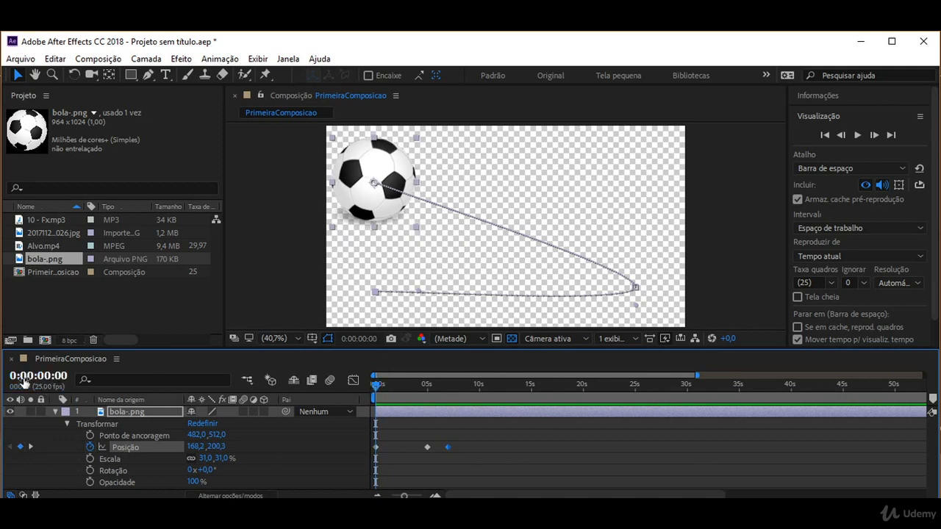
{"action": "left_click", "coordinate": [90, 459]}
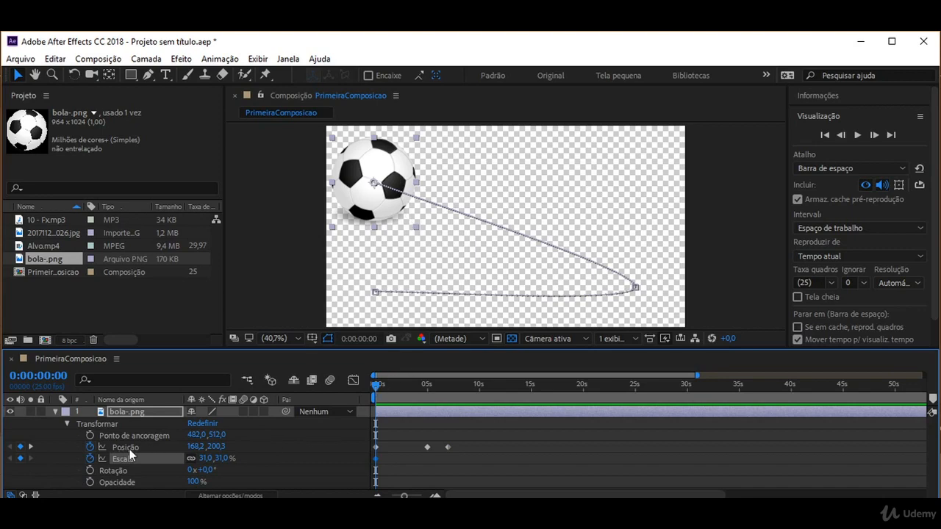
{"action": "left_click_drag", "start_coordinate": [377, 391], "coordinate": [430, 400]}
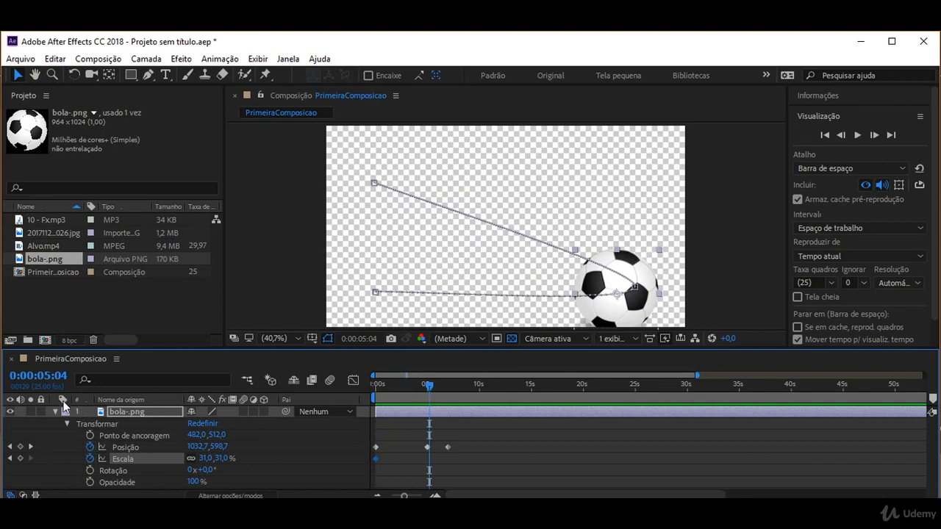
{"action": "left_click", "coordinate": [37, 376]}
{"action": "type", "text": "500"}
{"action": "key", "text": "Return"}
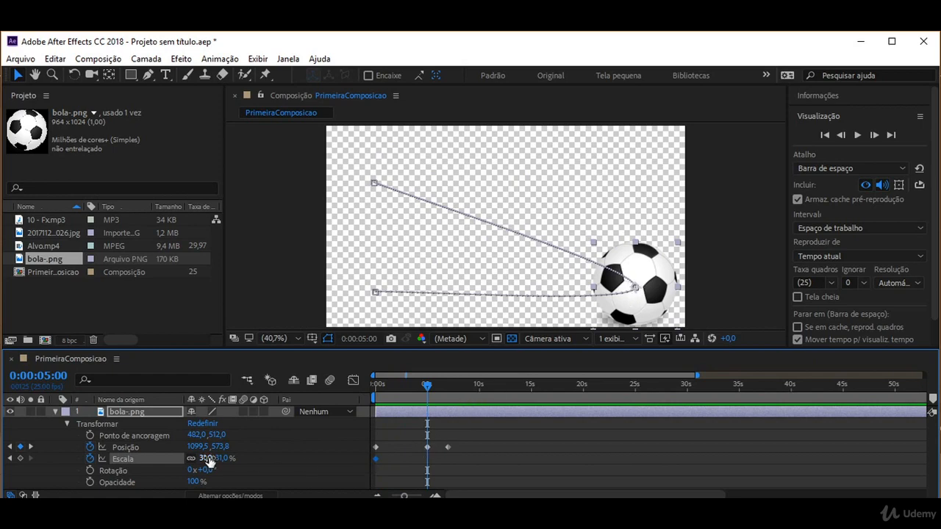
{"action": "left_click_drag", "start_coordinate": [220, 461], "coordinate": [207, 458]}
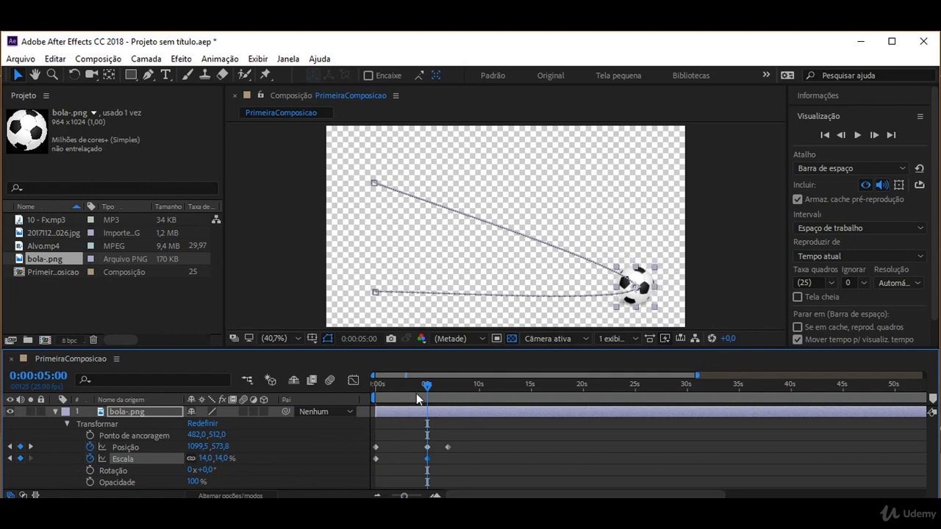
- Set the ball's scale to 43% at exactly 7 s, matching the time of the last position keyframe
{"action": "left_click_drag", "start_coordinate": [427, 390], "coordinate": [447, 391]}
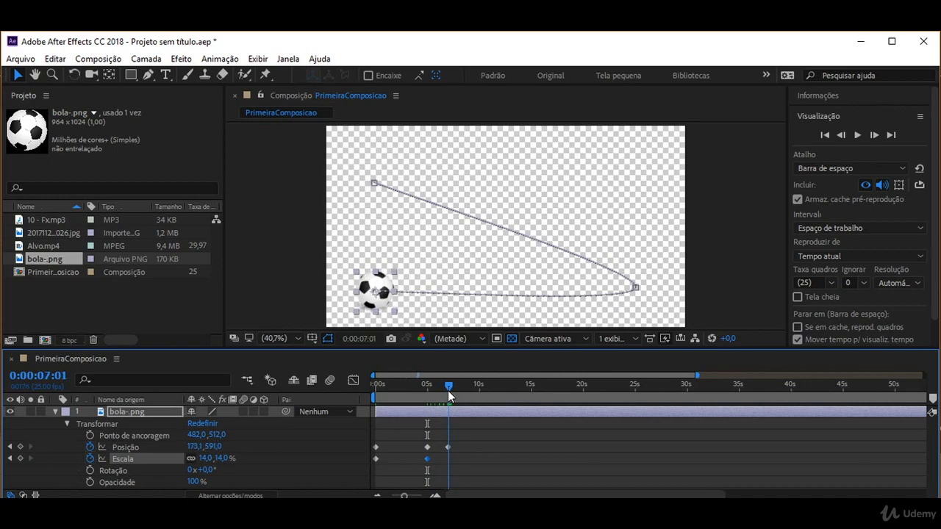
{"action": "left_click_drag", "start_coordinate": [65, 377], "coordinate": [67, 377]}
{"action": "left_click", "coordinate": [66, 377]}
{"action": "left_click", "coordinate": [67, 376]}
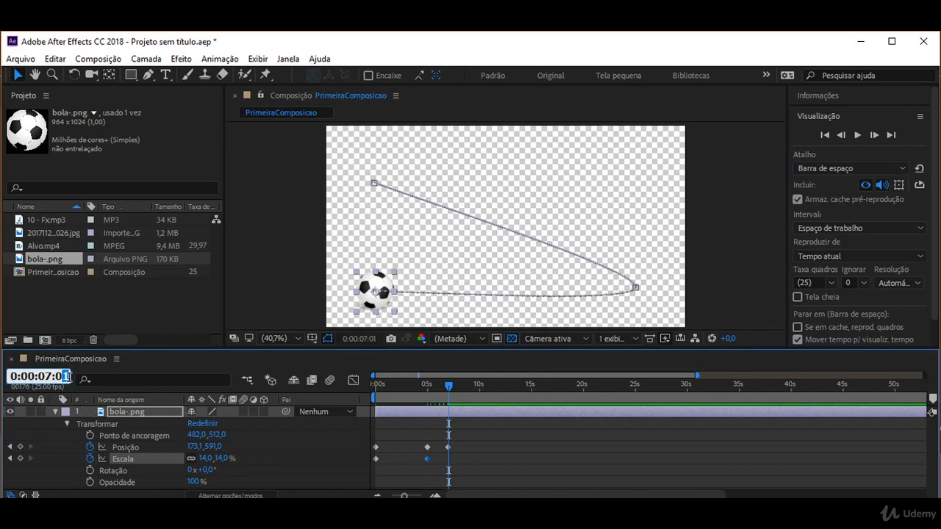
{"action": "key", "text": "Return"}
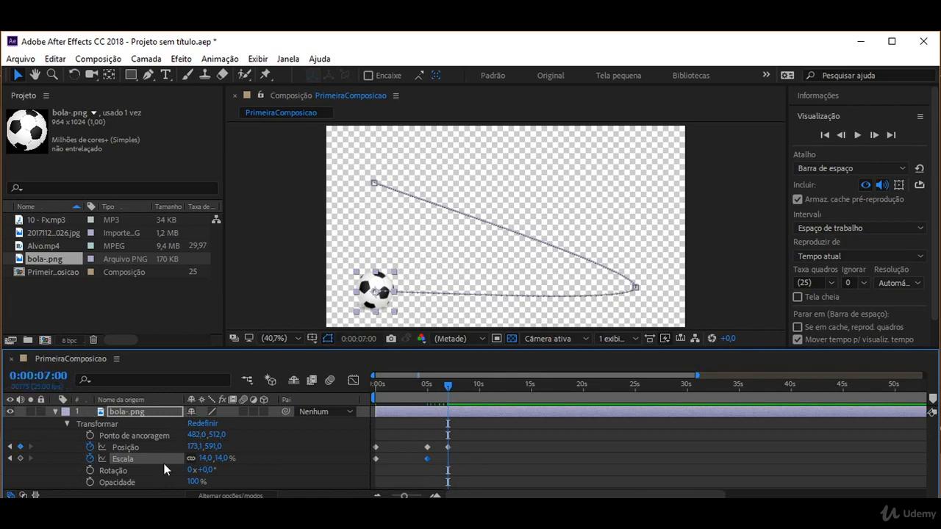
{"action": "left_click_drag", "start_coordinate": [221, 458], "coordinate": [241, 460]}
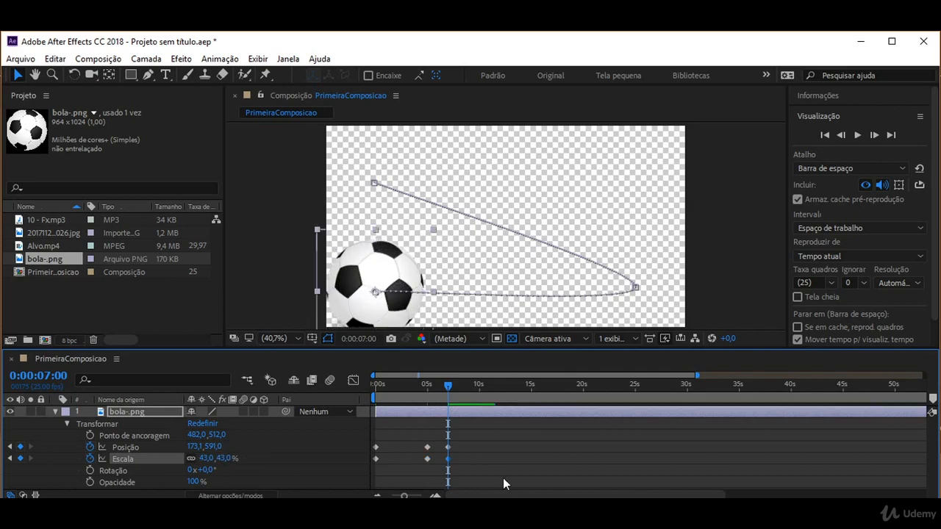
- Return to the start of the composition and review the ball's combined position and scale animation
{"action": "left_click_drag", "start_coordinate": [446, 385], "coordinate": [358, 401]}
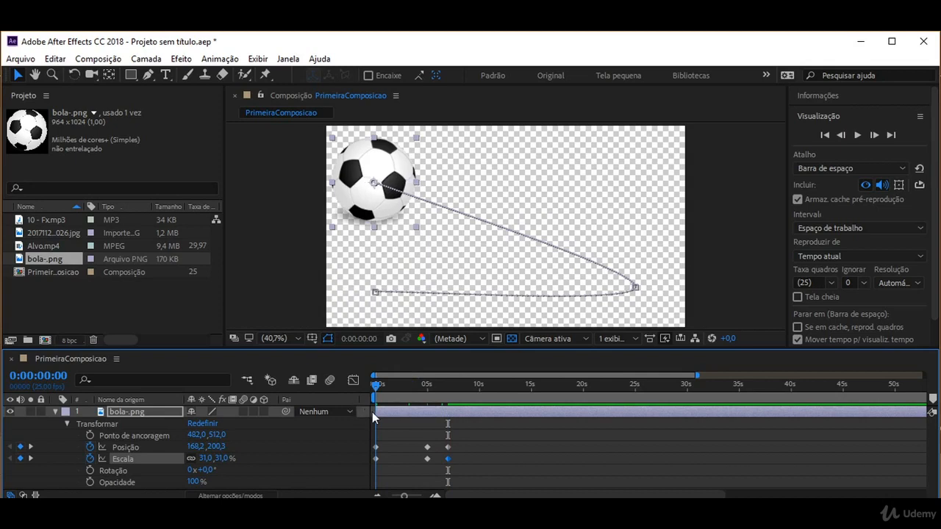
{"action": "left_click_drag", "start_coordinate": [377, 392], "coordinate": [368, 410]}
{"action": "mouse_move", "coordinate": [369, 412]}
{"action": "left_mouse_down"}
{"action": "mouse_move", "coordinate": [455, 418]}
{"action": "mouse_move", "coordinate": [356, 416]}
{"action": "left_mouse_up"}
- Start keyframing the ball's opacity with 100% at 1 s and set it to 40% at 4 s
{"action": "left_click_drag", "start_coordinate": [374, 391], "coordinate": [385, 395]}
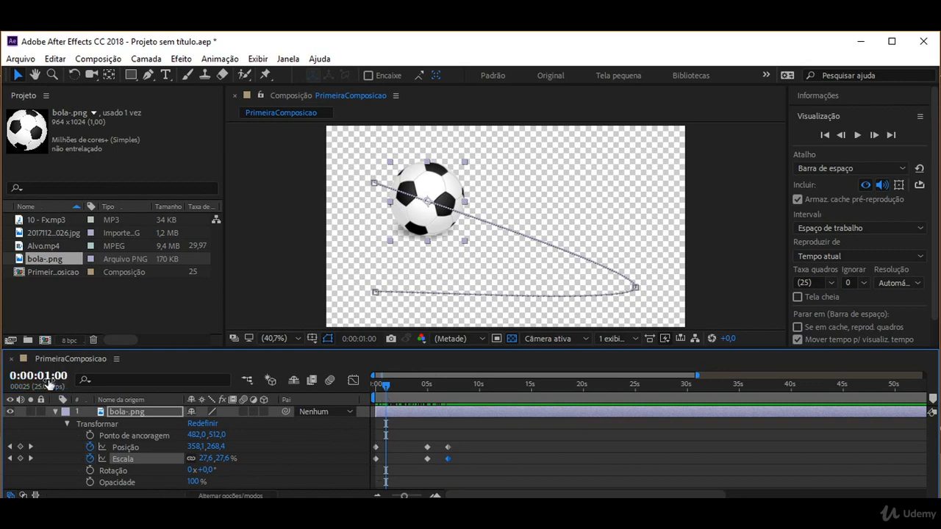
{"action": "left_click", "coordinate": [89, 481]}
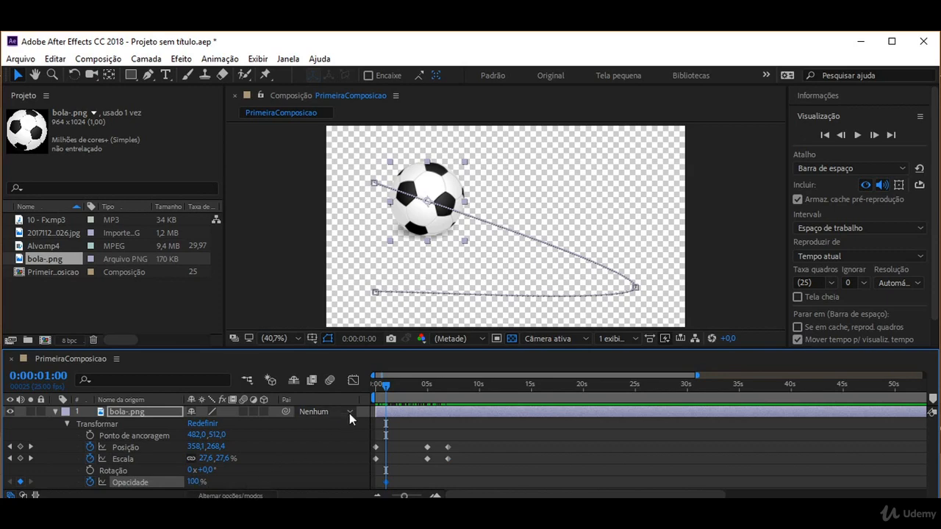
{"action": "left_click_drag", "start_coordinate": [386, 386], "coordinate": [418, 385]}
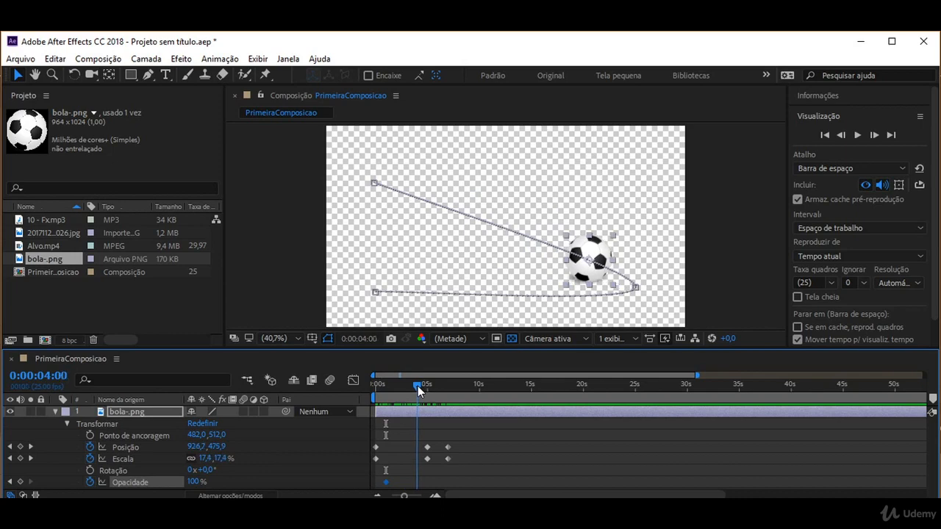
{"action": "left_click", "coordinate": [193, 481]}
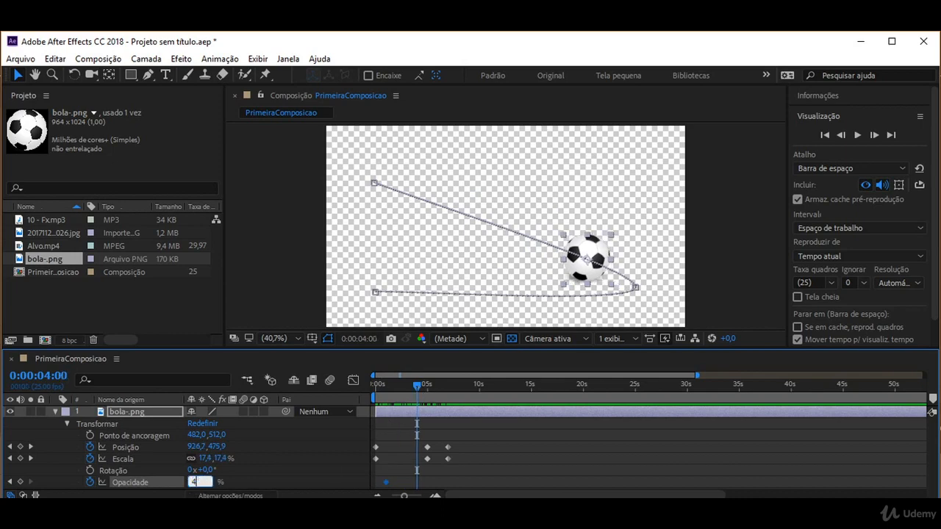
{"action": "key", "text": "Return"}
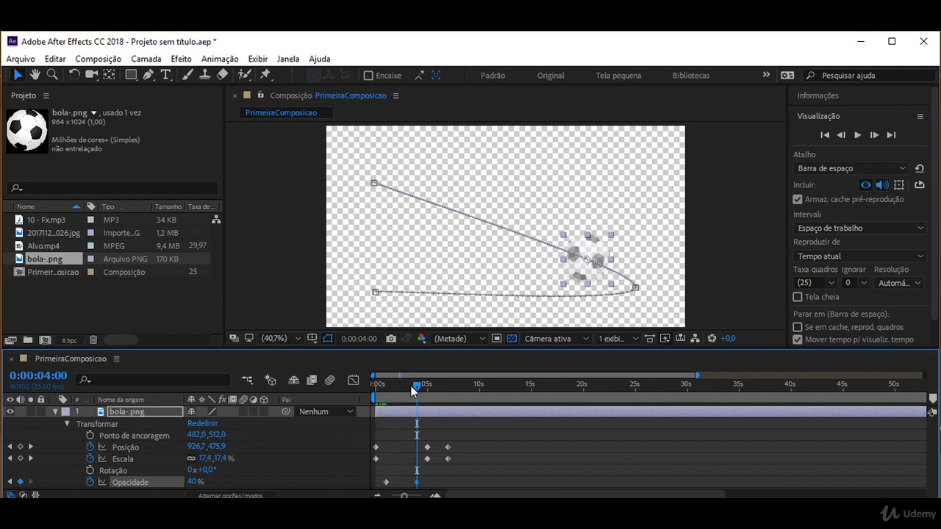
- Add an opacity keyframe of 100% for the ball at exactly 7 s
{"action": "left_click_drag", "start_coordinate": [410, 391], "coordinate": [445, 391]}
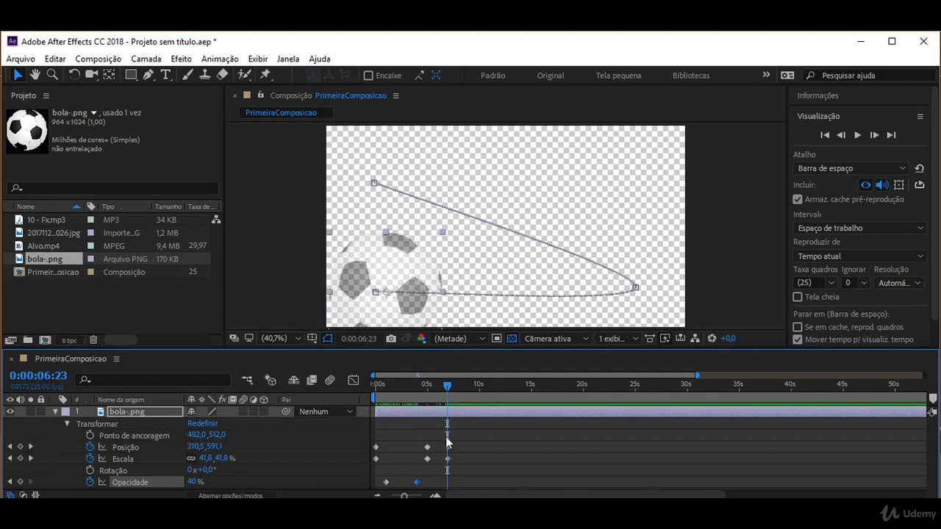
{"action": "left_click", "coordinate": [39, 375]}
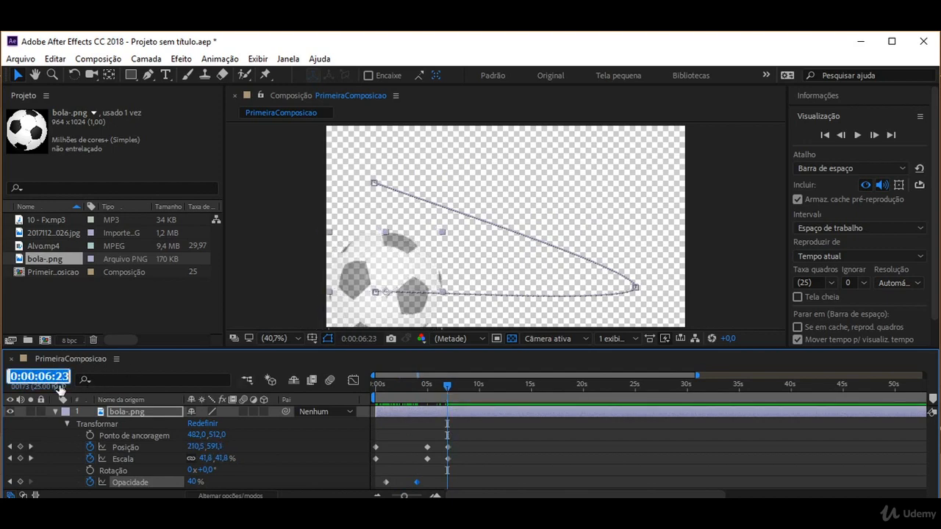
{"action": "left_click", "coordinate": [55, 375]}
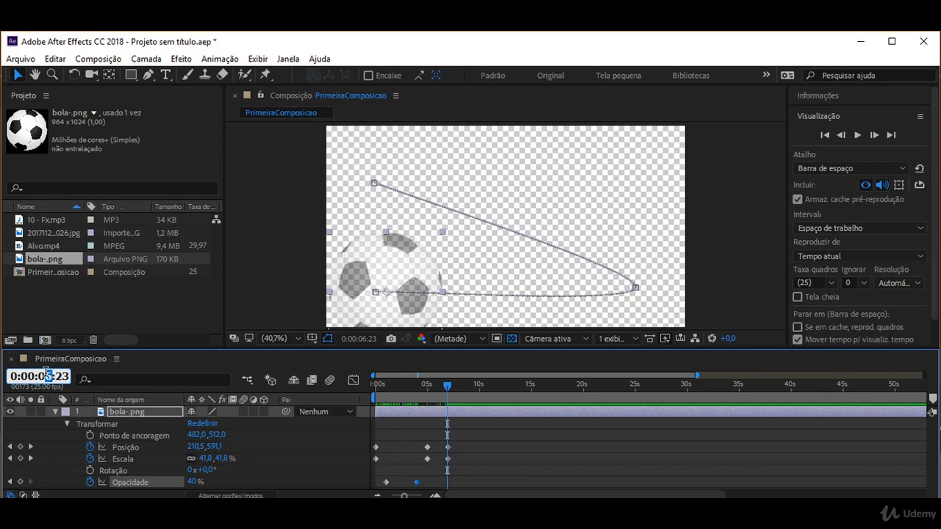
{"action": "left_click_drag", "start_coordinate": [61, 375], "coordinate": [84, 380]}
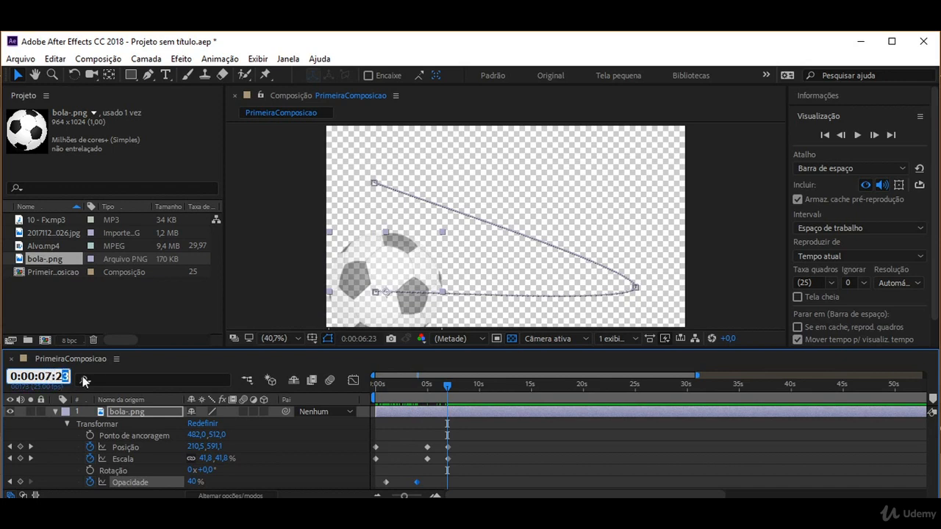
{"action": "type", "text": "00"}
{"action": "key", "text": "Return"}
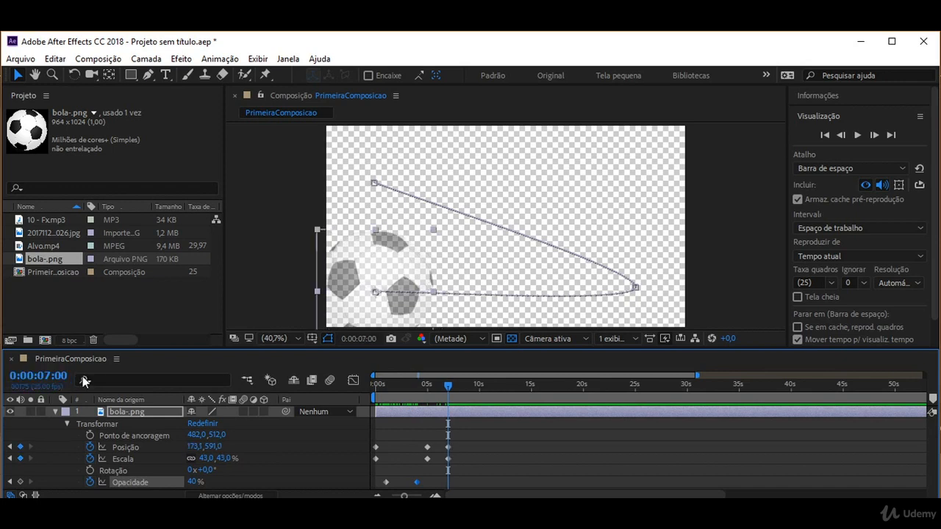
{"action": "left_click", "coordinate": [194, 484]}
{"action": "type", "text": "100"}
{"action": "key", "text": "Return"}
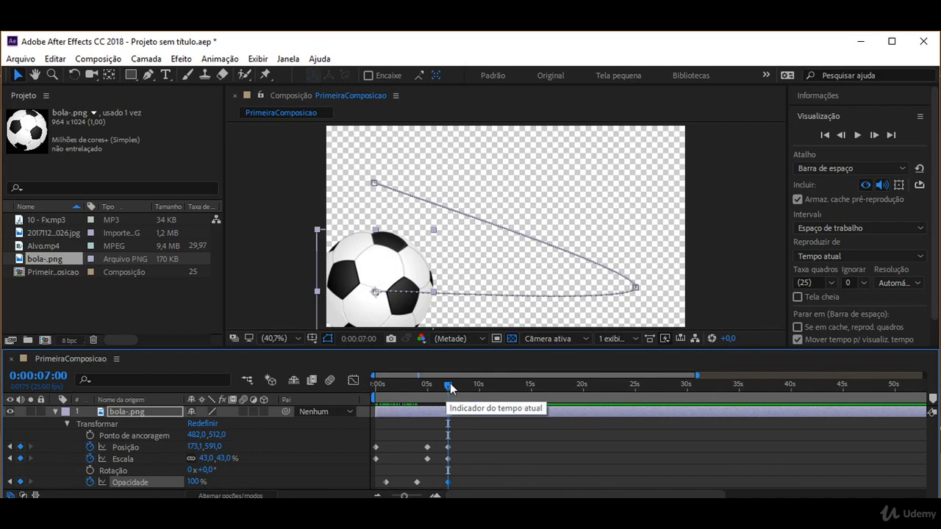
- Move the ball's 1 s opacity keyframe to the start of the timeline and preview the fade
{"action": "left_click_drag", "start_coordinate": [447, 399], "coordinate": [420, 397]}
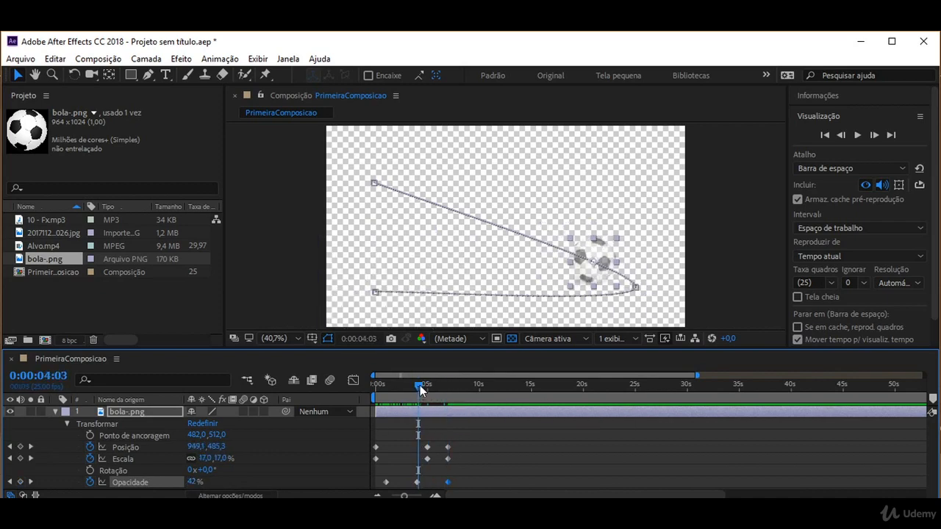
{"action": "left_click_drag", "start_coordinate": [420, 385], "coordinate": [445, 384]}
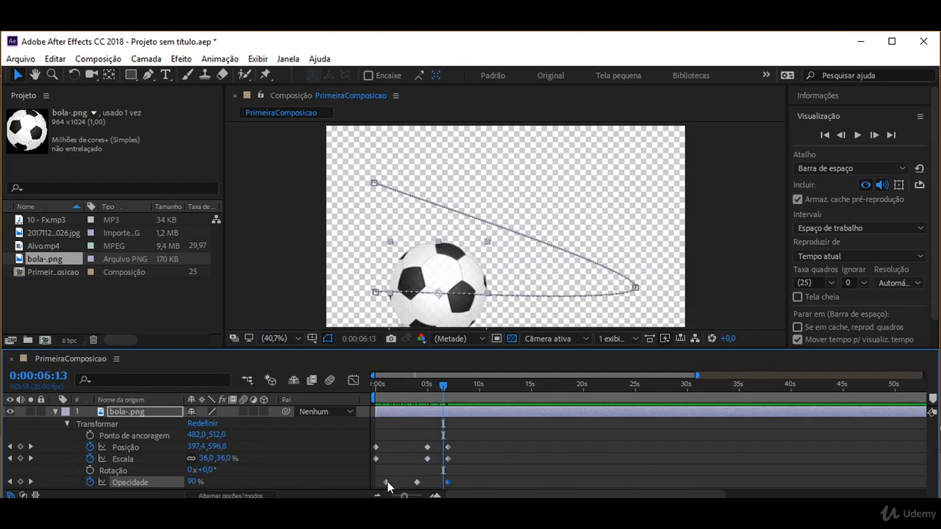
{"action": "mouse_move", "coordinate": [387, 482]}
{"action": "left_mouse_down"}
{"action": "mouse_move", "coordinate": [405, 482]}
{"action": "mouse_move", "coordinate": [375, 482]}
{"action": "left_mouse_up"}
{"action": "left_click", "coordinate": [371, 399]}
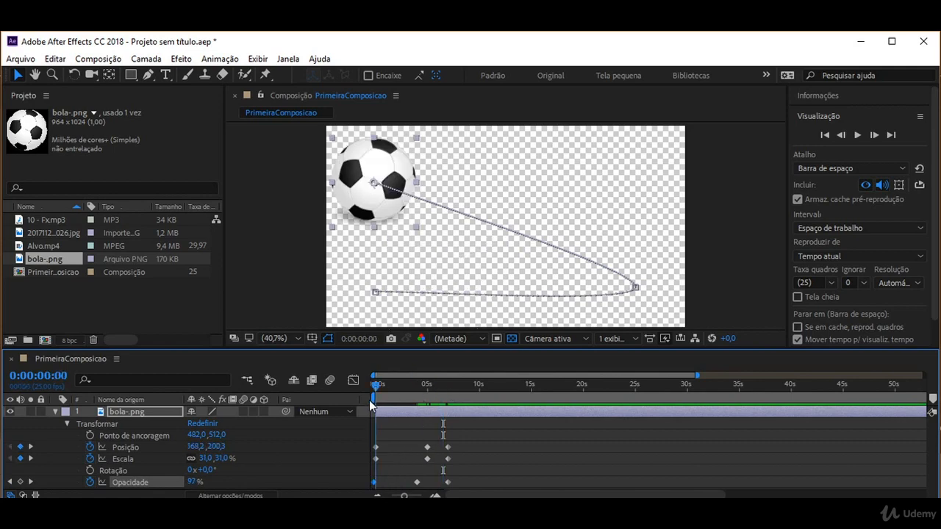
{"action": "key", "text": "space"}
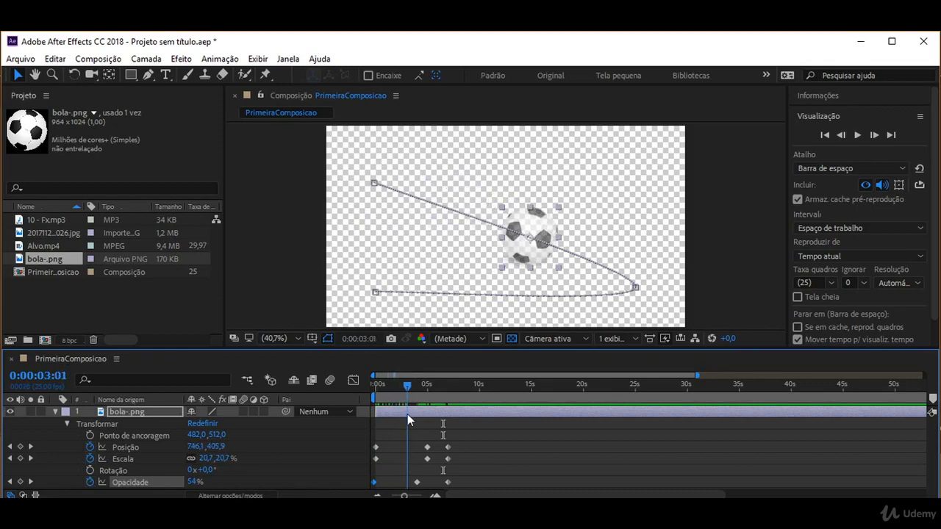
- Shift the ball's first opacity keyframe to about 3 s and delete all of its opacity keyframes
{"action": "left_click_drag", "start_coordinate": [374, 481], "coordinate": [406, 482]}
{"action": "mouse_move", "coordinate": [409, 386]}
{"action": "left_mouse_down"}
{"action": "mouse_move", "coordinate": [367, 387]}
{"action": "mouse_move", "coordinate": [421, 397]}
{"action": "left_mouse_up"}
{"action": "left_click_drag", "start_coordinate": [474, 478], "coordinate": [398, 472]}
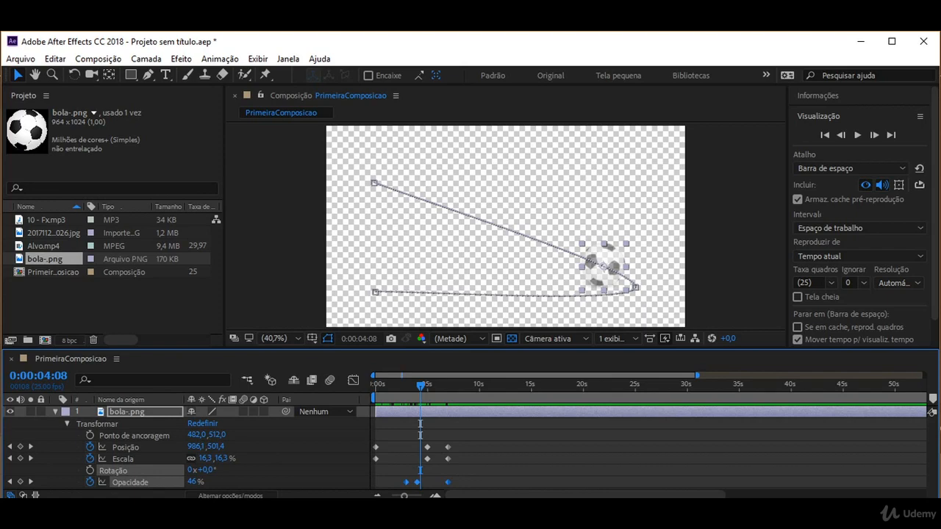
{"action": "key", "text": "Delete"}
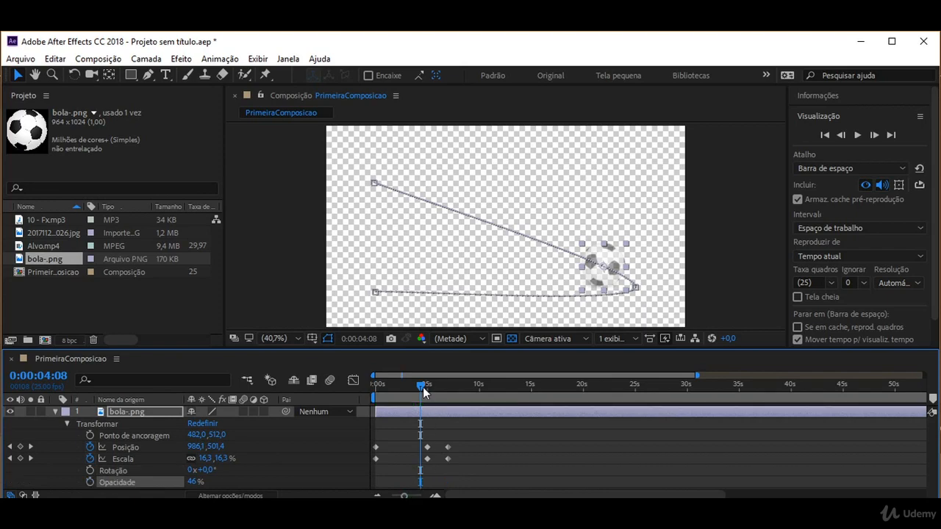
- Preview the ball without opacity keyframes and set its constant opacity to 100%
{"action": "left_click_drag", "start_coordinate": [422, 387], "coordinate": [406, 397]}
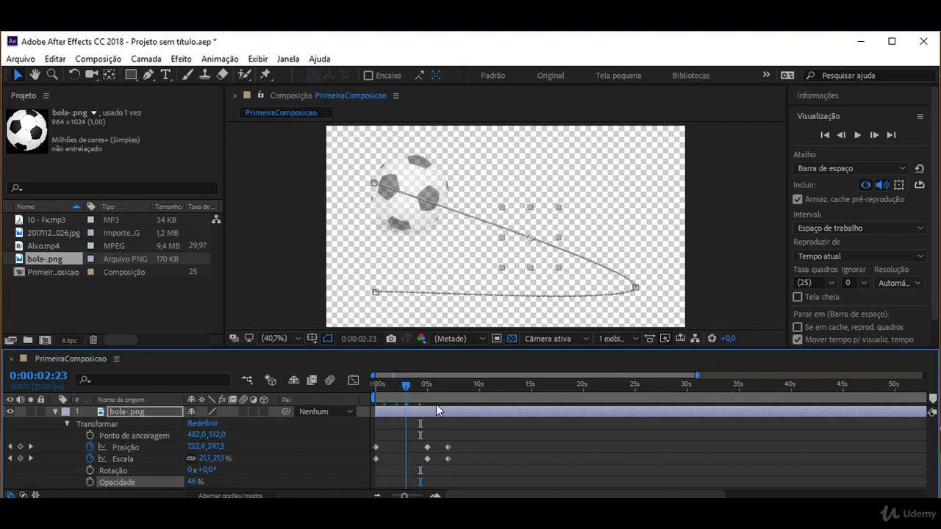
{"action": "key", "text": "space"}
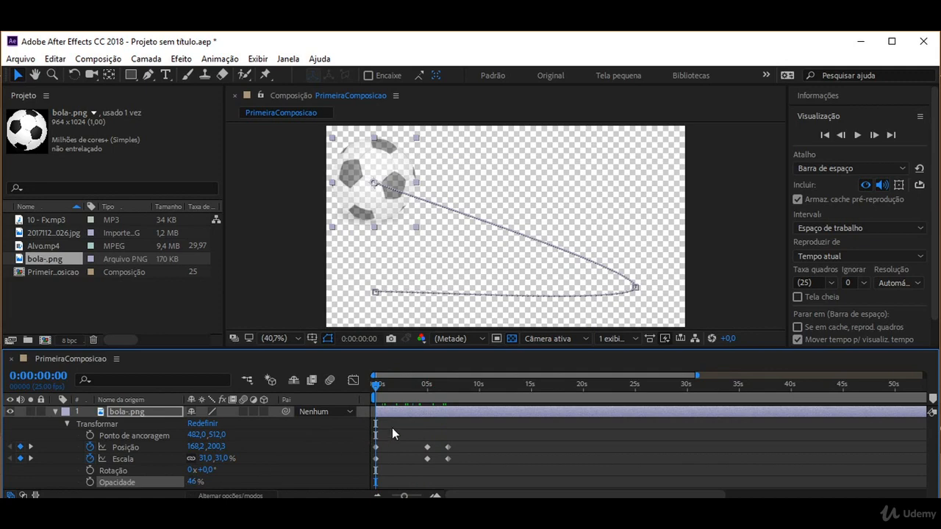
{"action": "left_click", "coordinate": [193, 482]}
{"action": "type", "text": "100"}
{"action": "key", "text": "Return"}
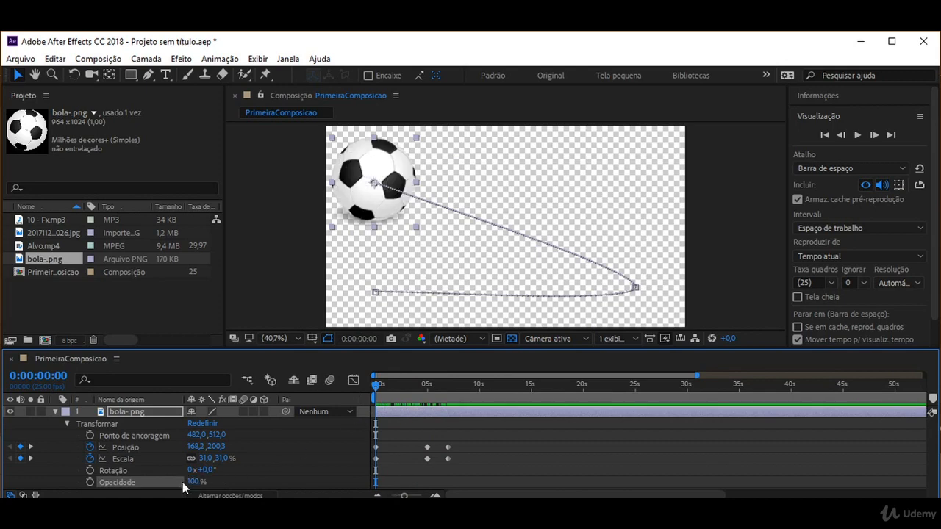
- Review the ball's remaining animation, collapse and re-expand its transform properties, and inspect the position keyframe at 5 s
{"action": "left_click_drag", "start_coordinate": [375, 393], "coordinate": [396, 403]}
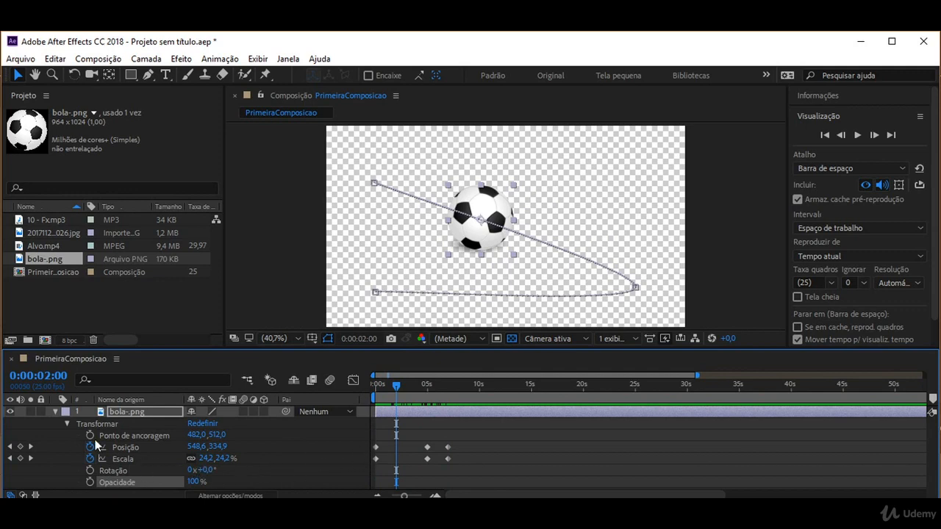
{"action": "left_click", "coordinate": [66, 426]}
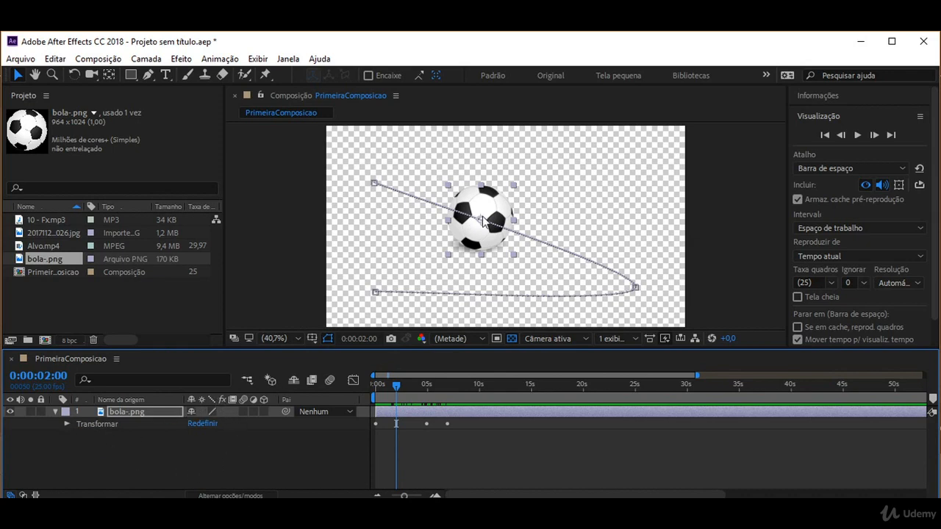
{"action": "left_click", "coordinate": [66, 424]}
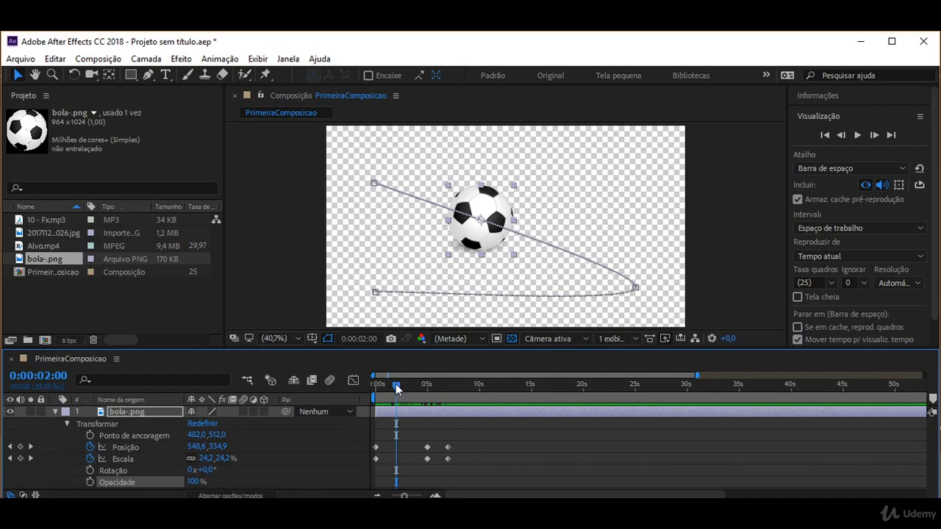
{"action": "left_click_drag", "start_coordinate": [395, 384], "coordinate": [417, 400]}
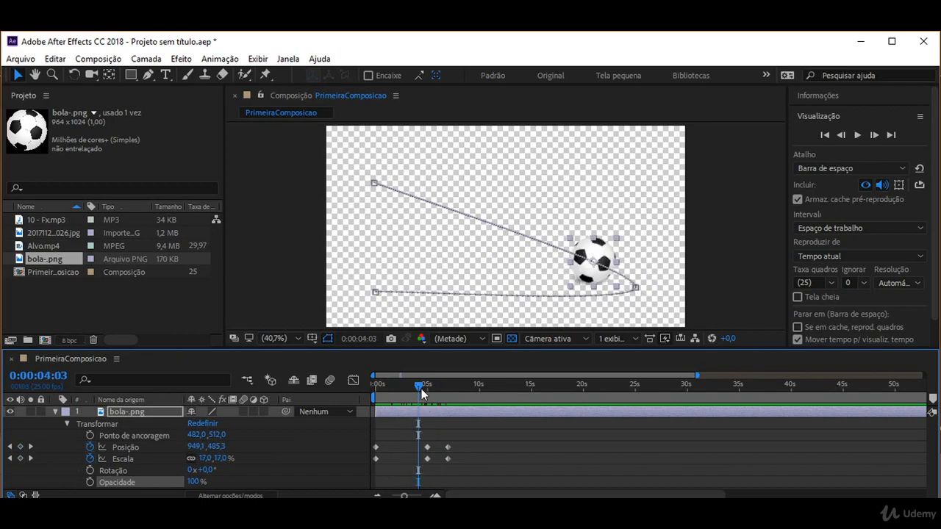
{"action": "mouse_move", "coordinate": [427, 448]}
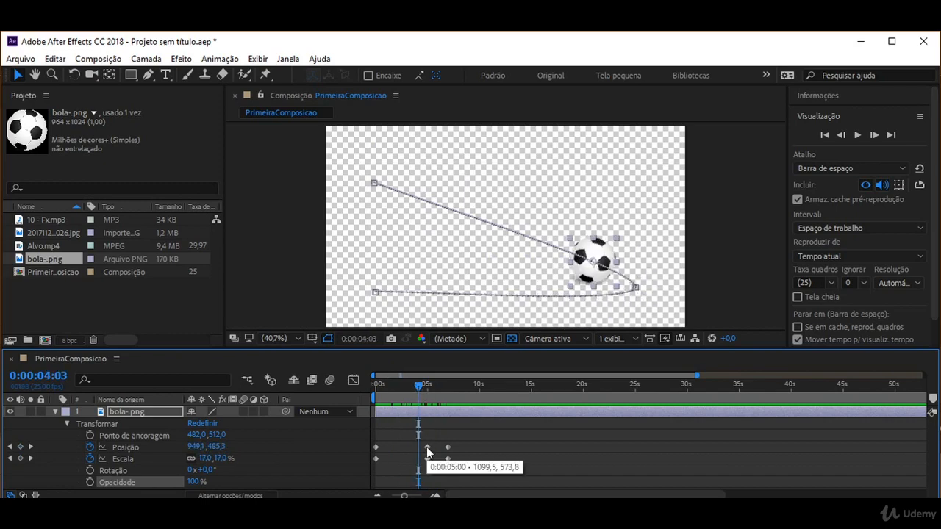
- Apply Easy Ease In (Atenuação simples para dentro) to the ball's 5 s position keyframe and preview the animation from the start
{"action": "right_click", "coordinate": [427, 447]}
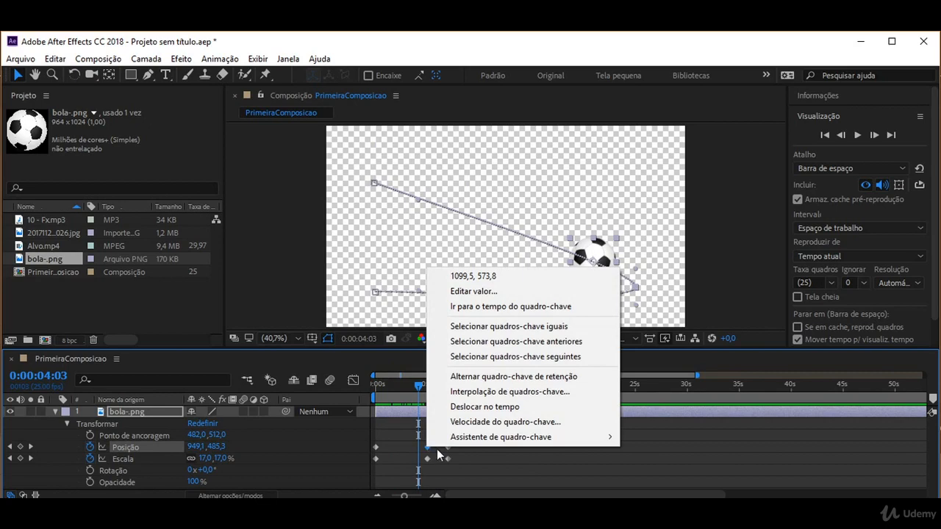
{"action": "mouse_move", "coordinate": [474, 440]}
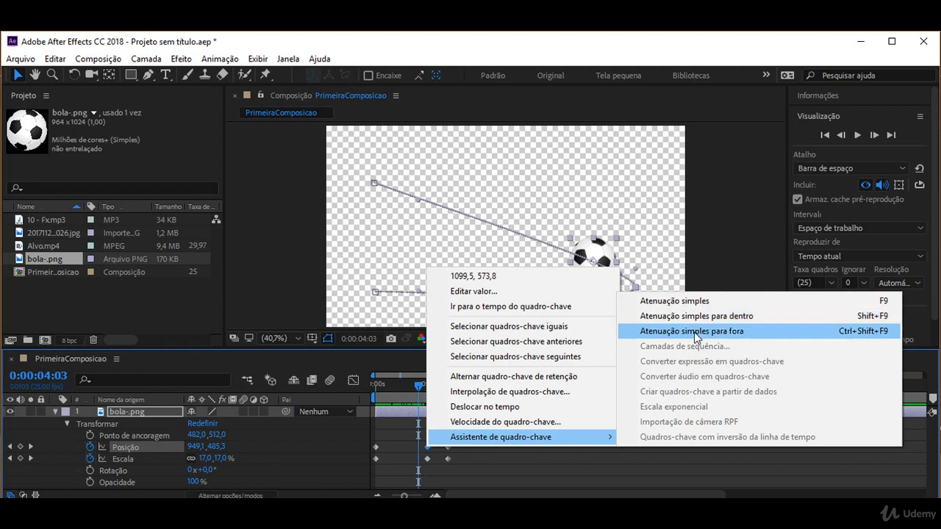
{"action": "left_click", "coordinate": [694, 316]}
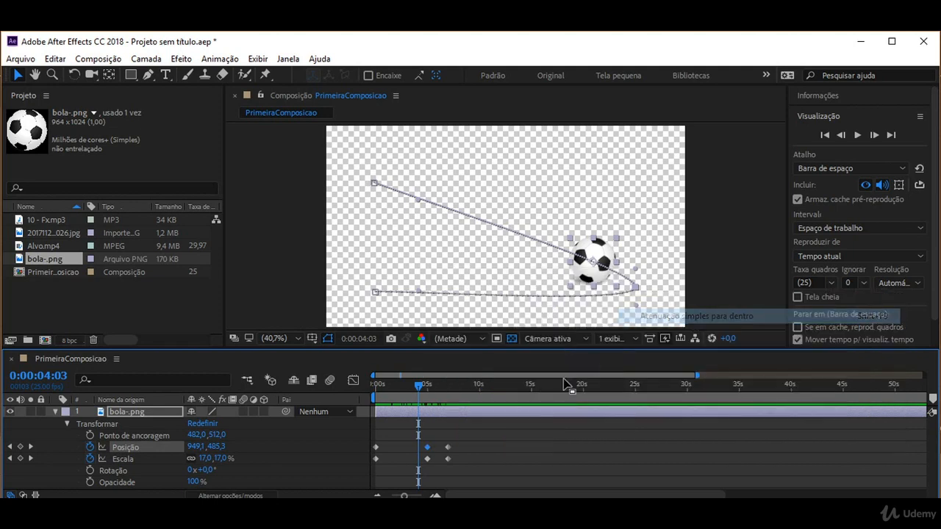
{"action": "left_click_drag", "start_coordinate": [418, 389], "coordinate": [368, 385]}
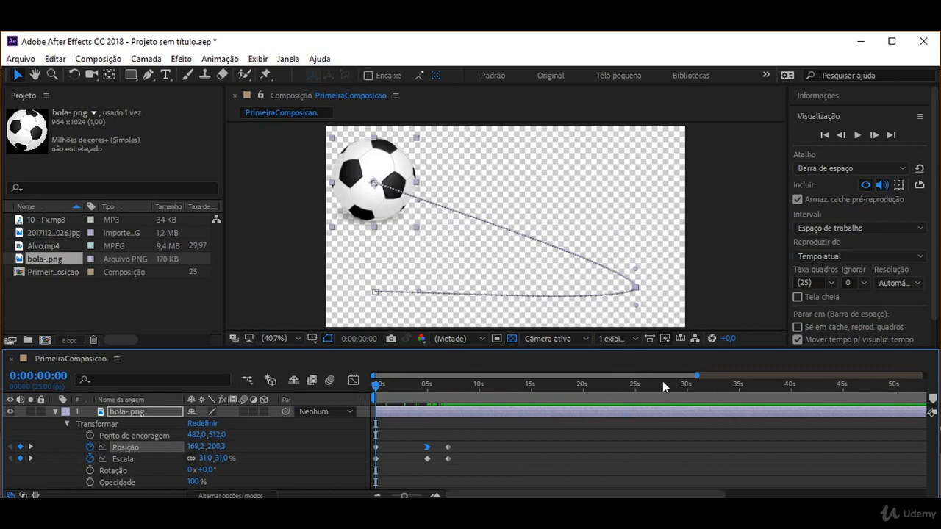
{"action": "left_click", "coordinate": [858, 136]}
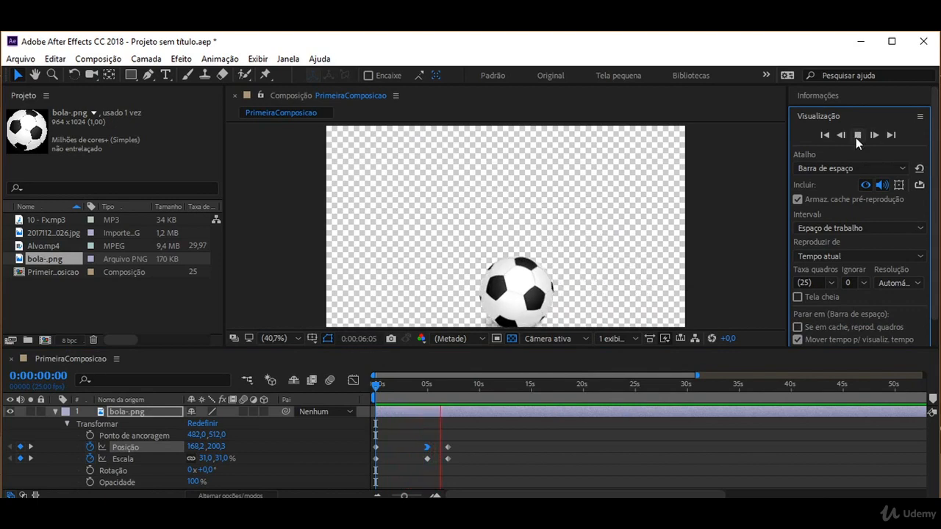
- Apply Easy Ease Out (Atenuação simples para fora) to the ball's last position keyframe, at about 7 s, and preview the animation from the start
{"action": "left_click", "coordinate": [447, 447]}
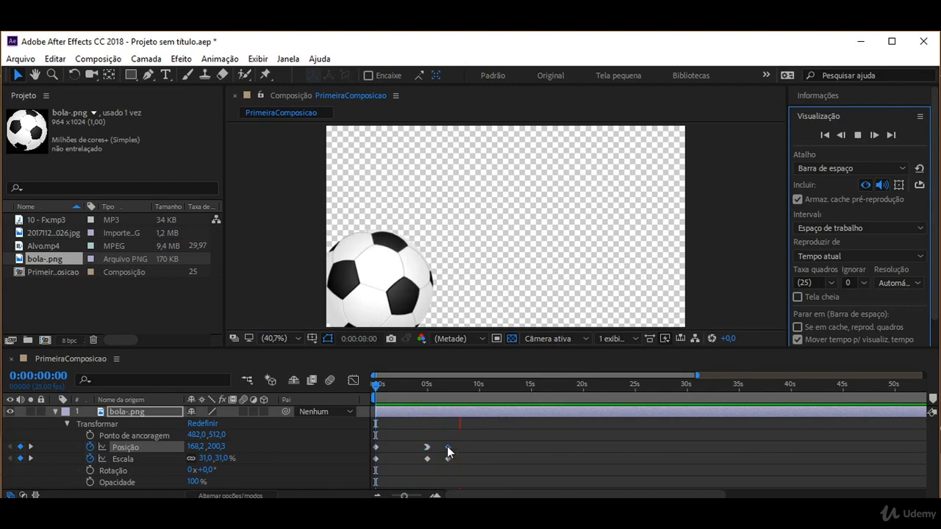
{"action": "right_click", "coordinate": [446, 447]}
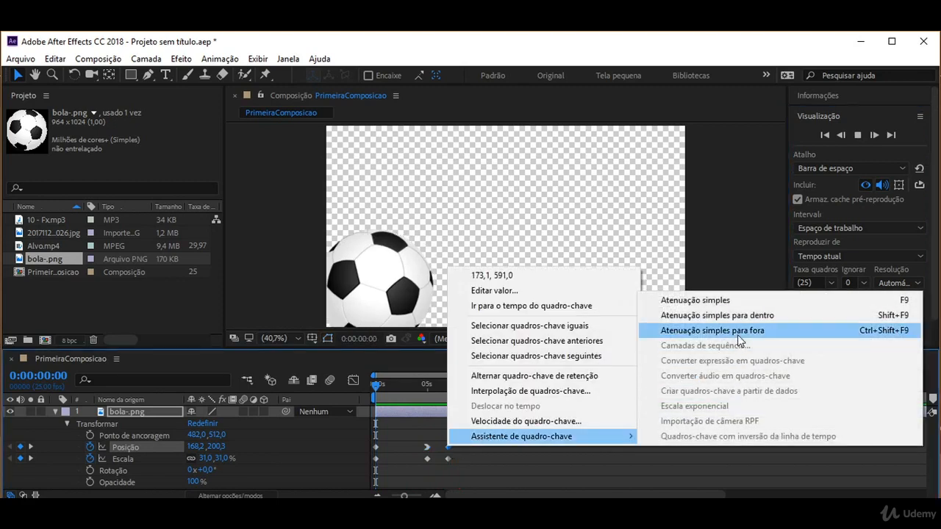
{"action": "left_click", "coordinate": [737, 332]}
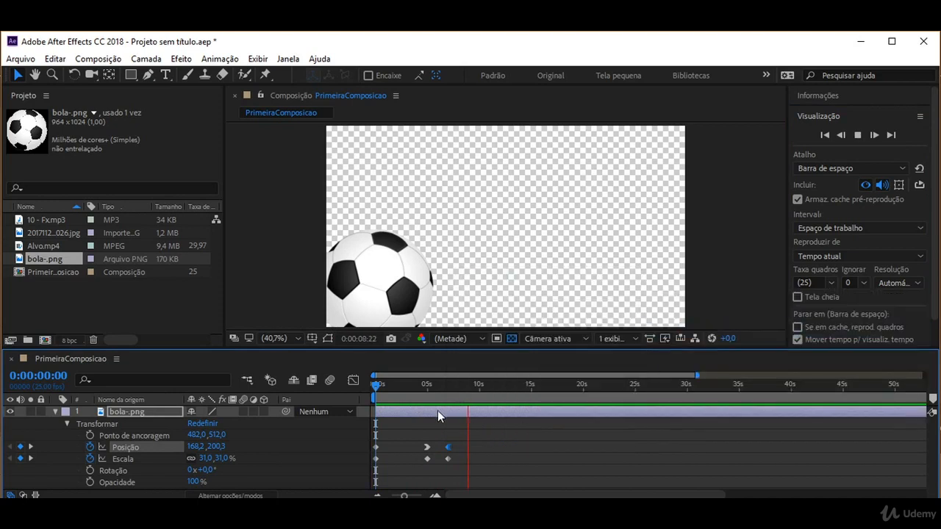
{"action": "left_click_drag", "start_coordinate": [377, 390], "coordinate": [358, 394]}
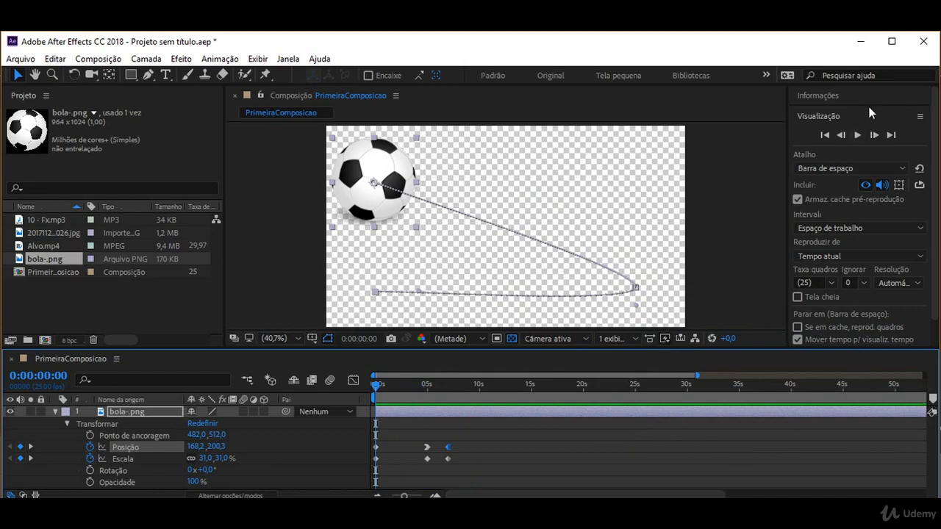
{"action": "left_click", "coordinate": [857, 135]}
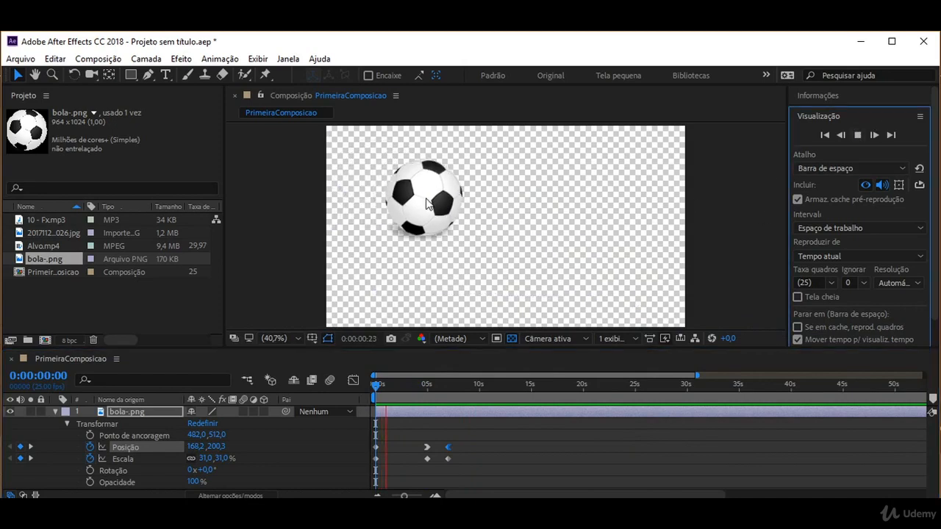